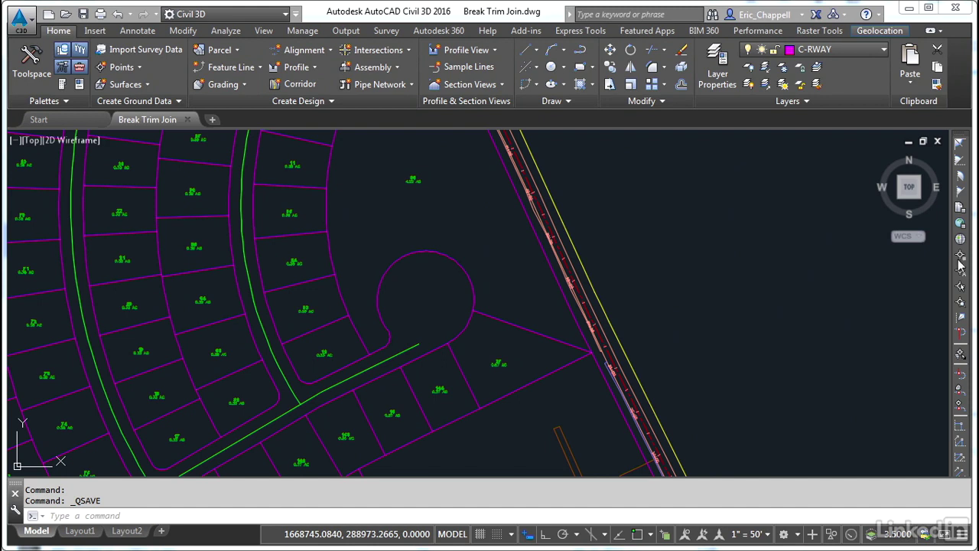
- Offset the sloping line along the upper edge of lot 37 by 10 toward its upper side
key("Escape")
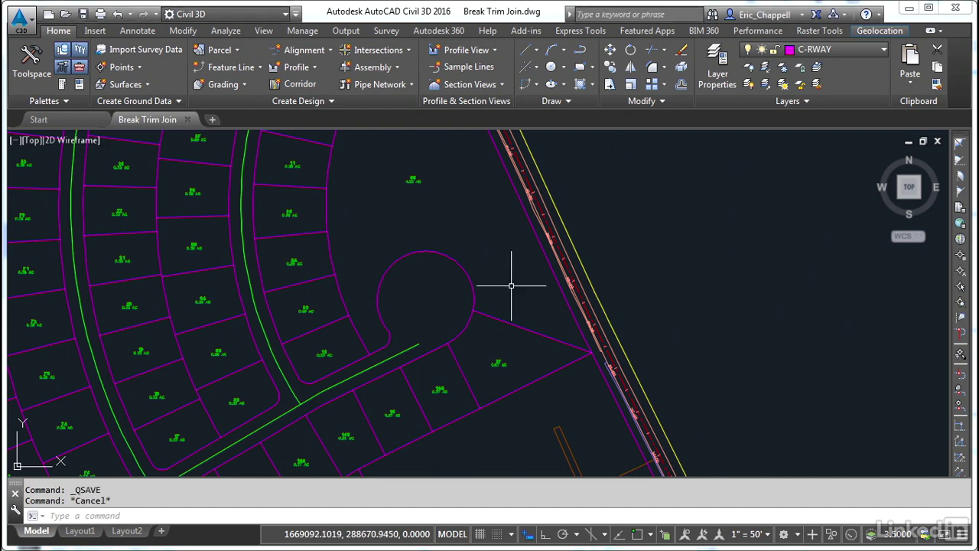
scroll(520, 336, "up", 4)
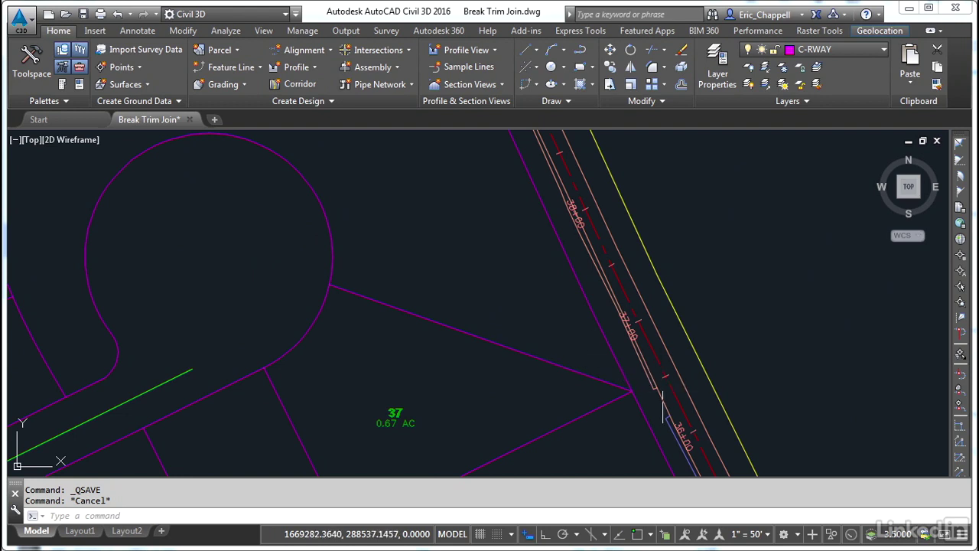
mouse_move(681, 384)
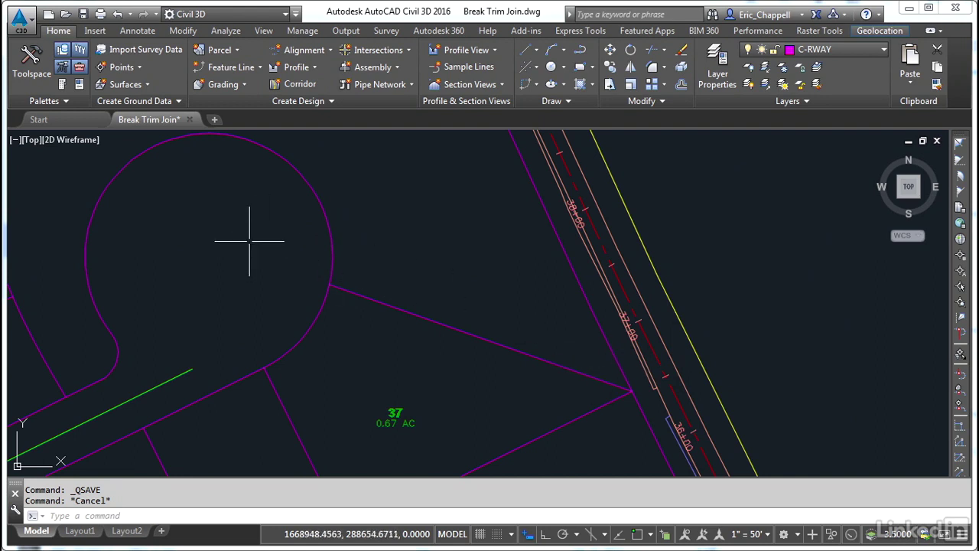
mouse_move(246, 242)
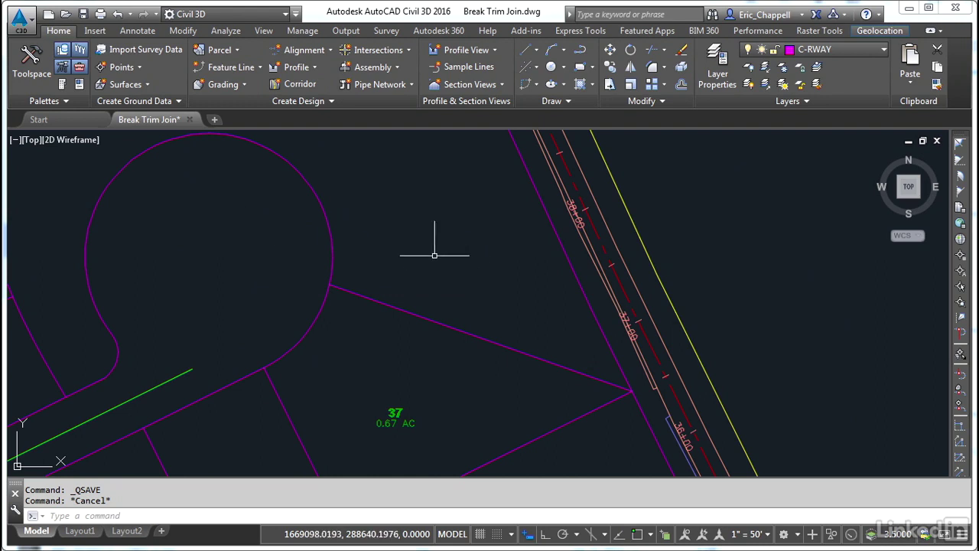
type("offset")
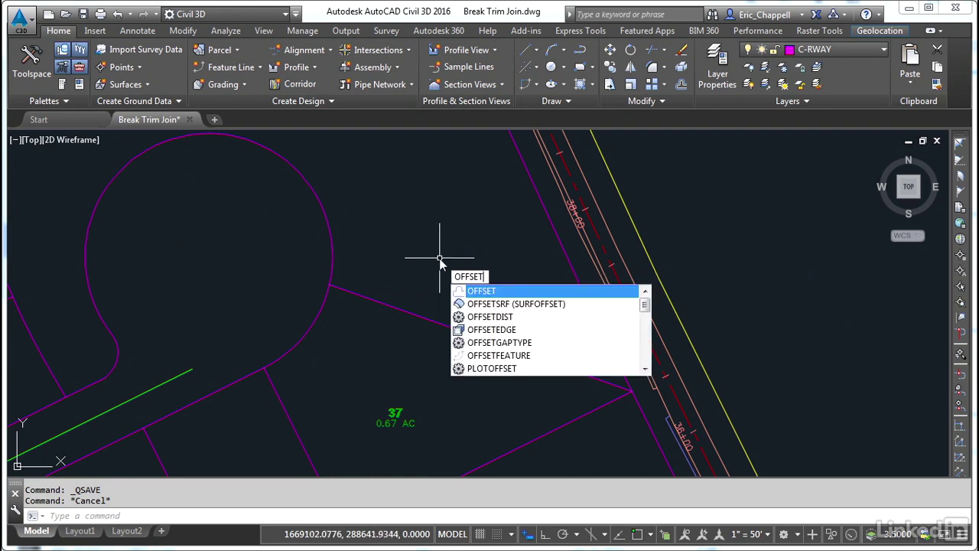
key("Return")
type("10")
key("Return")
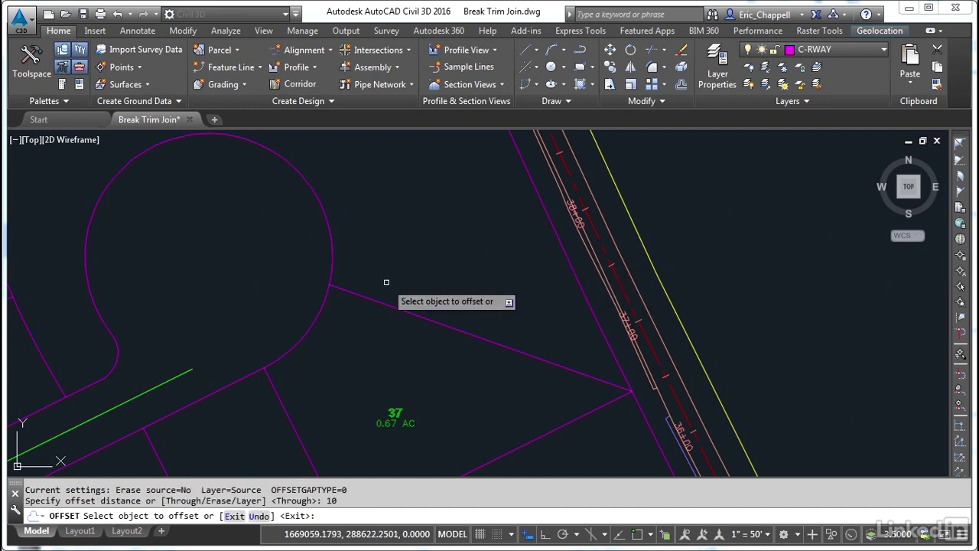
left_click(366, 296)
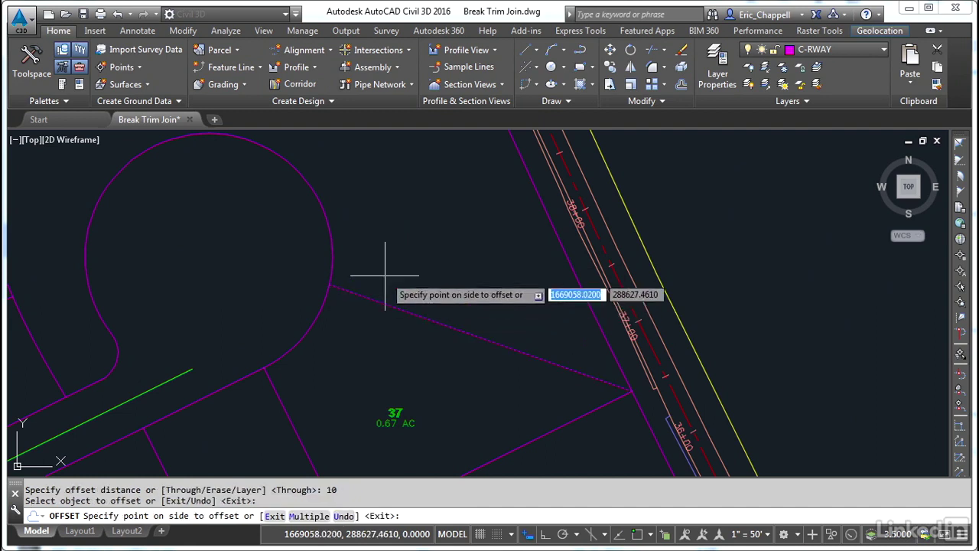
left_click(385, 269)
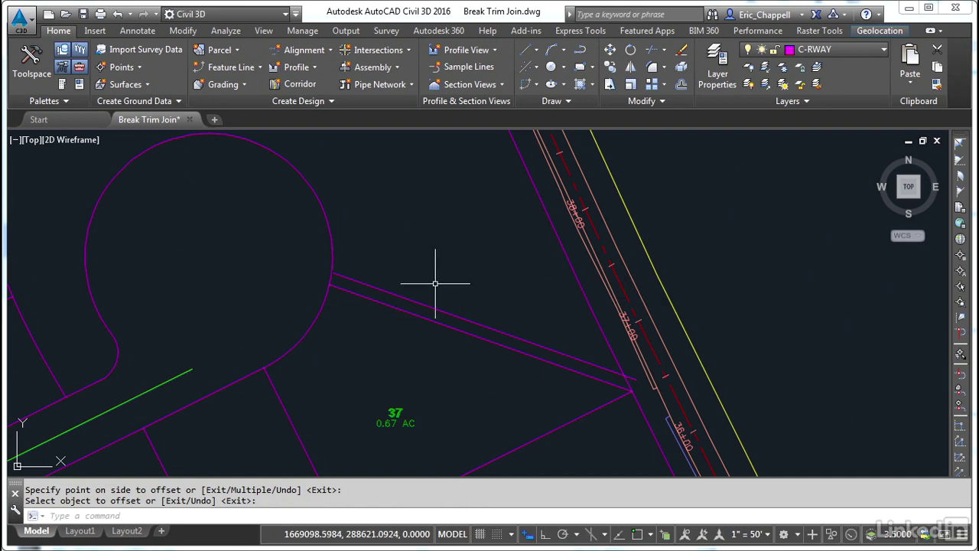
key("Escape")
- Inspect the properties of the offset line and the original lot line to compare their object types
left_click(421, 303)
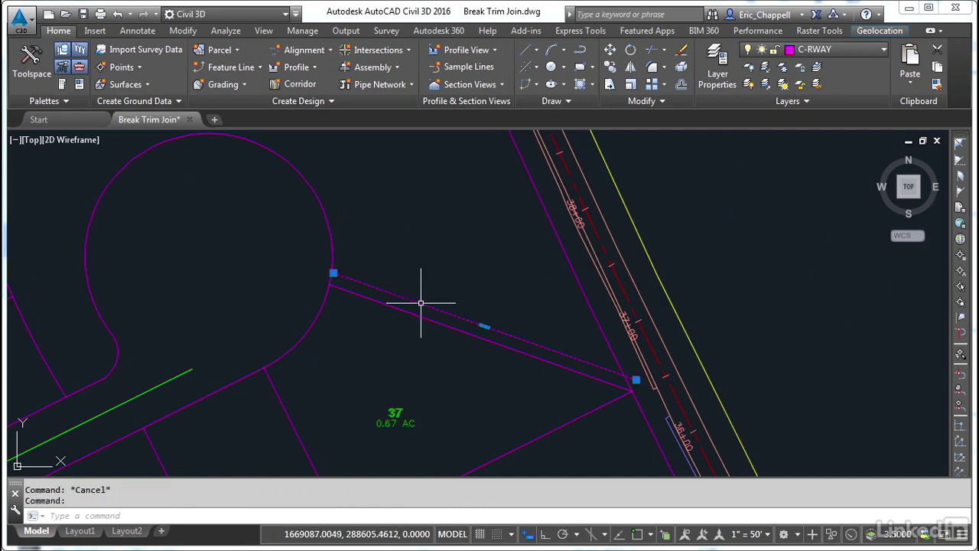
right_click(405, 217)
left_click(453, 327)
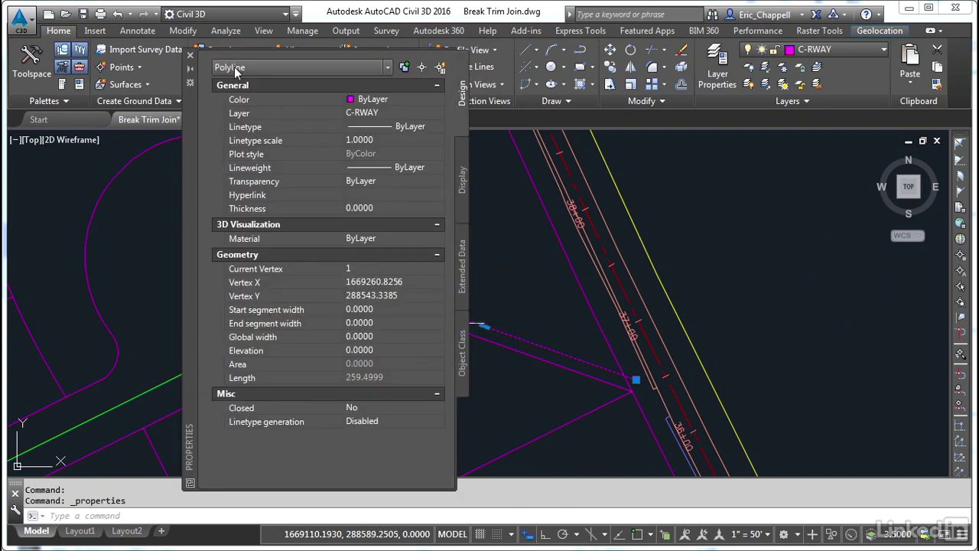
left_click_drag(197, 140, 642, 122)
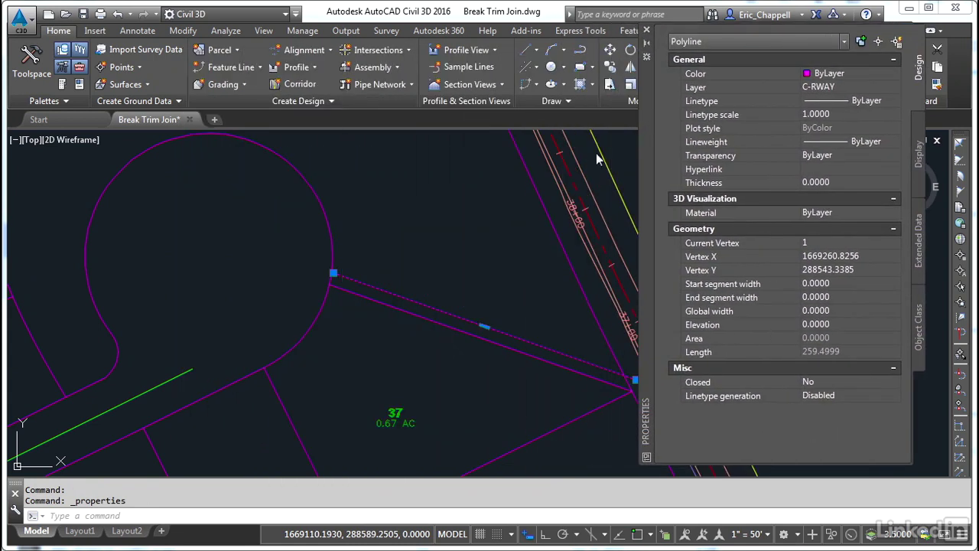
key("Escape")
left_click(443, 323)
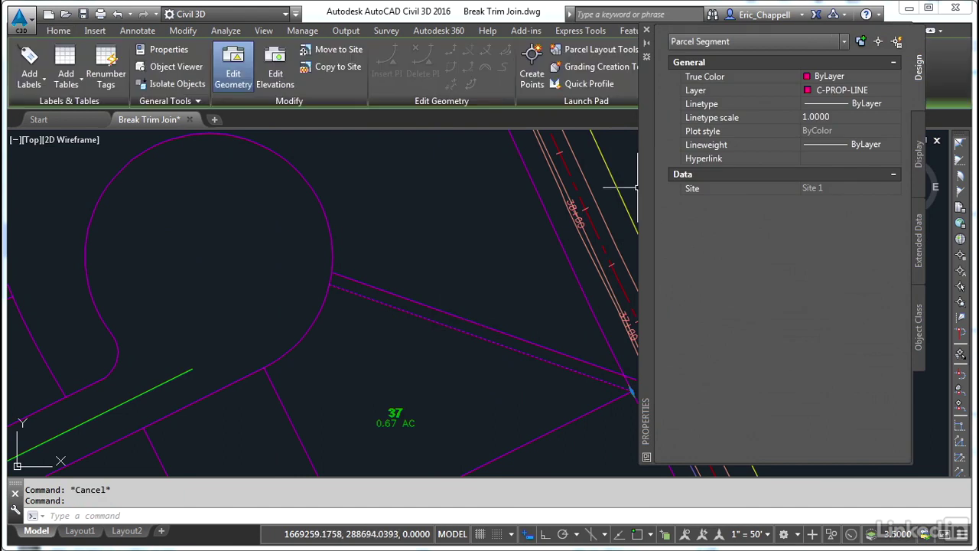
left_click(646, 34)
key("Escape")
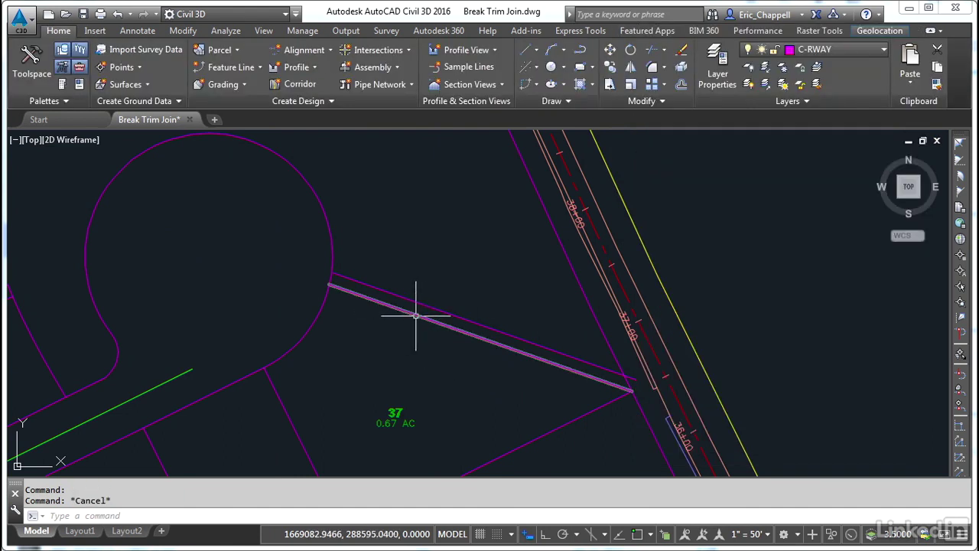
mouse_move(416, 315)
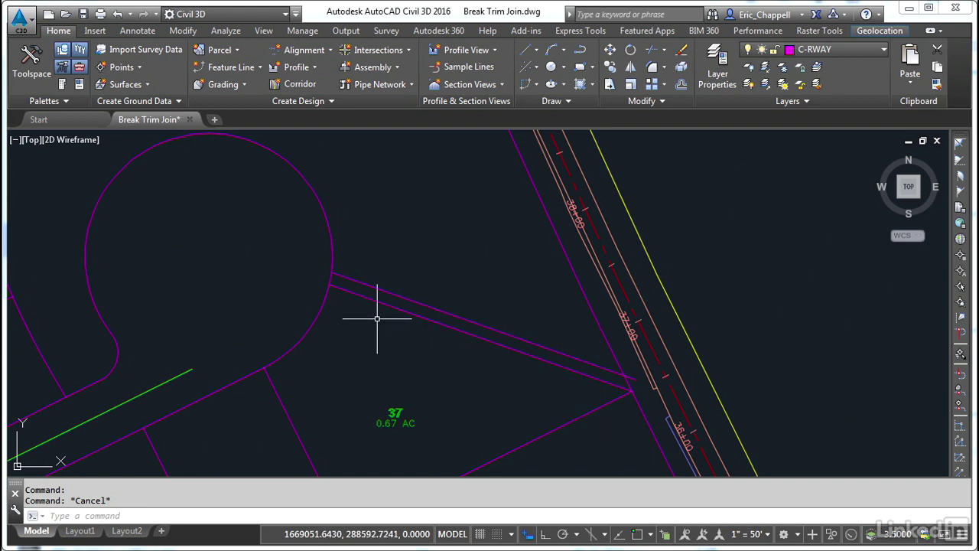
mouse_move(379, 318)
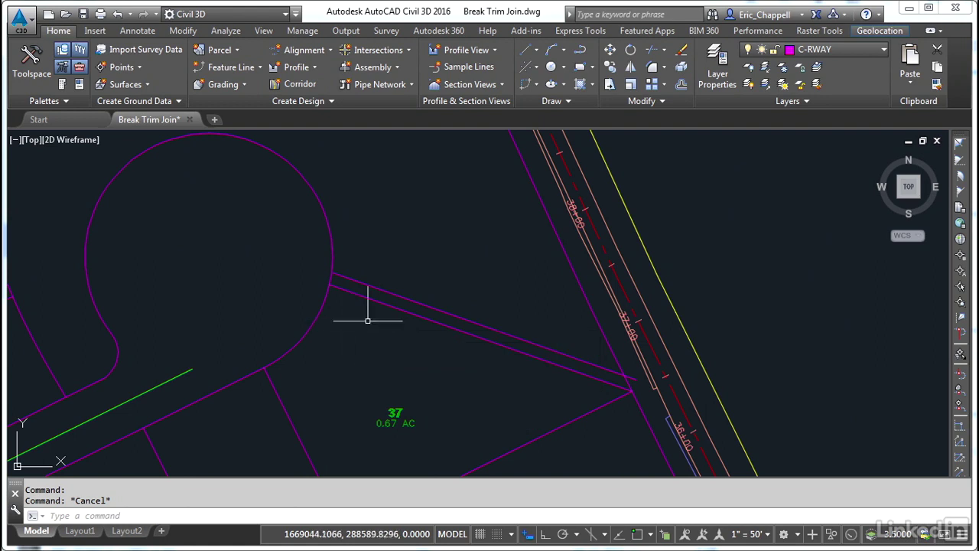
- Extend the offset line's end near the cul-de-sac to meet the cul-de-sac arc
scroll(346, 302, "up", 3)
middle_click_drag(346, 302, 323, 352)
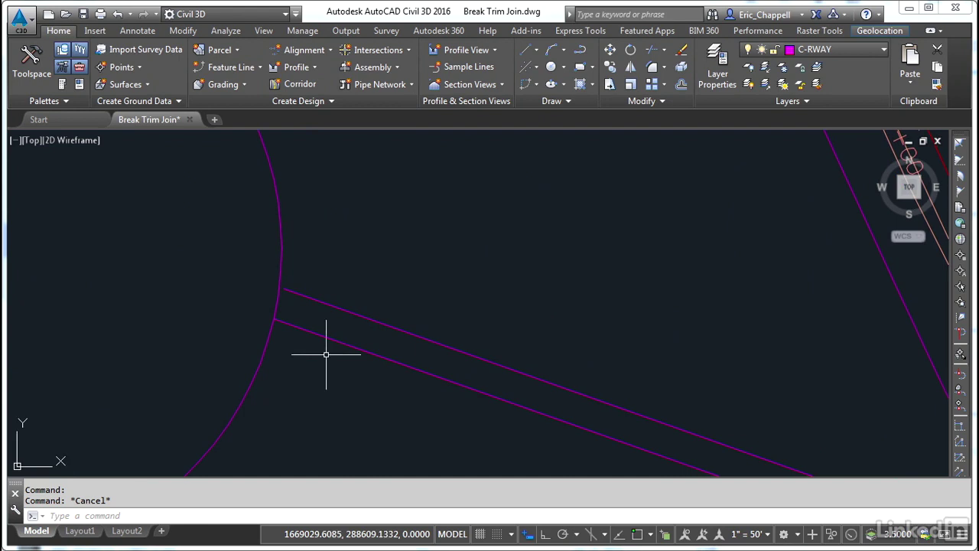
type("ex")
key("Return")
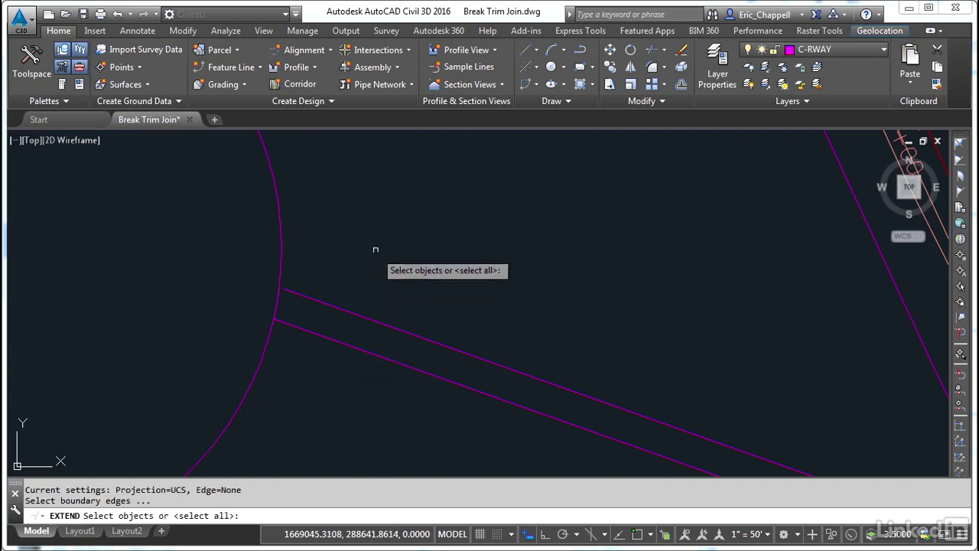
left_click(283, 257)
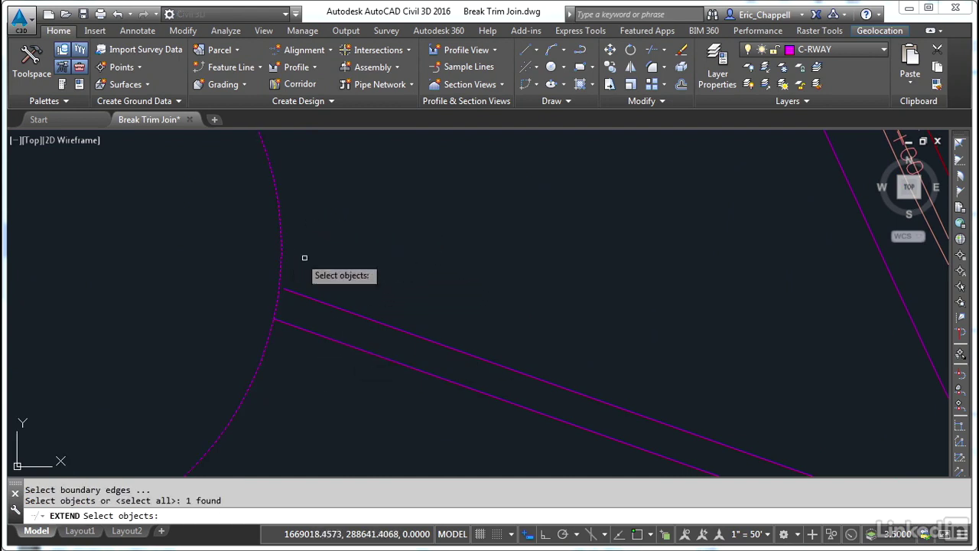
key("Return")
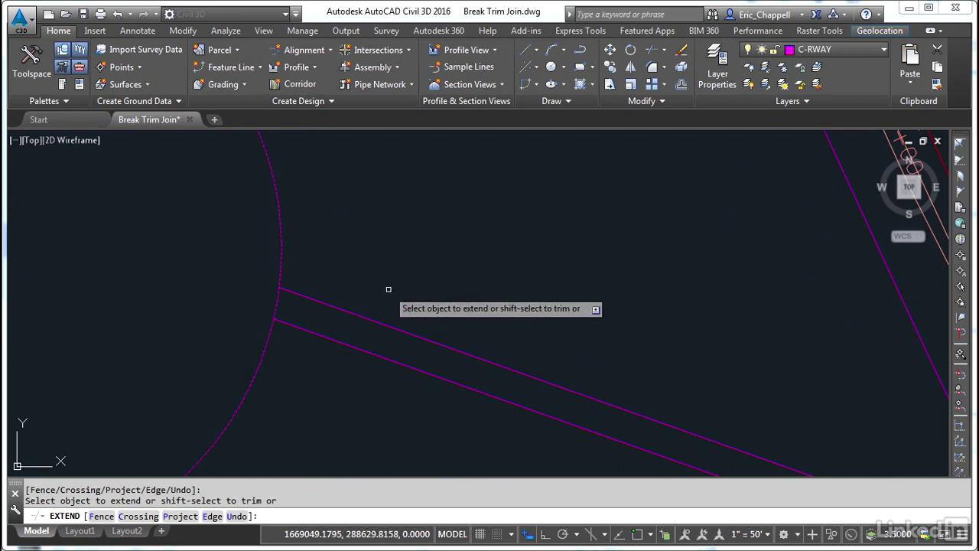
key("Return")
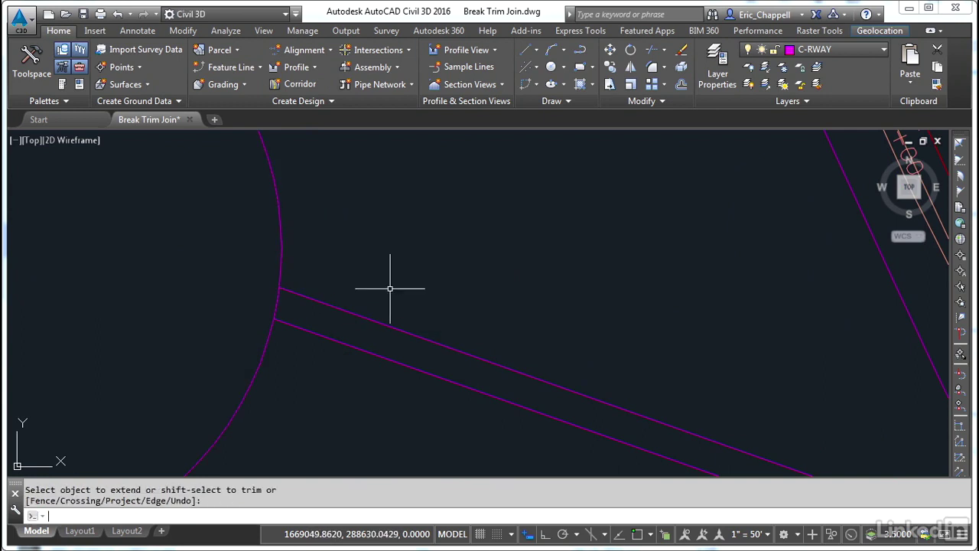
key("Escape")
- Try to trim the cul-de-sac arc between the two parallel lines with the standard Trim command
scroll(323, 324, "up", 2)
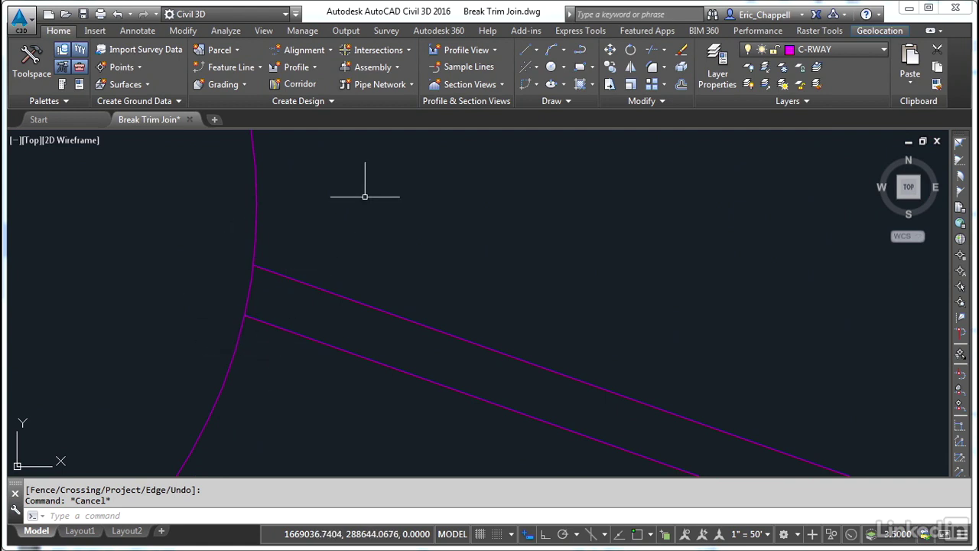
type("TR")
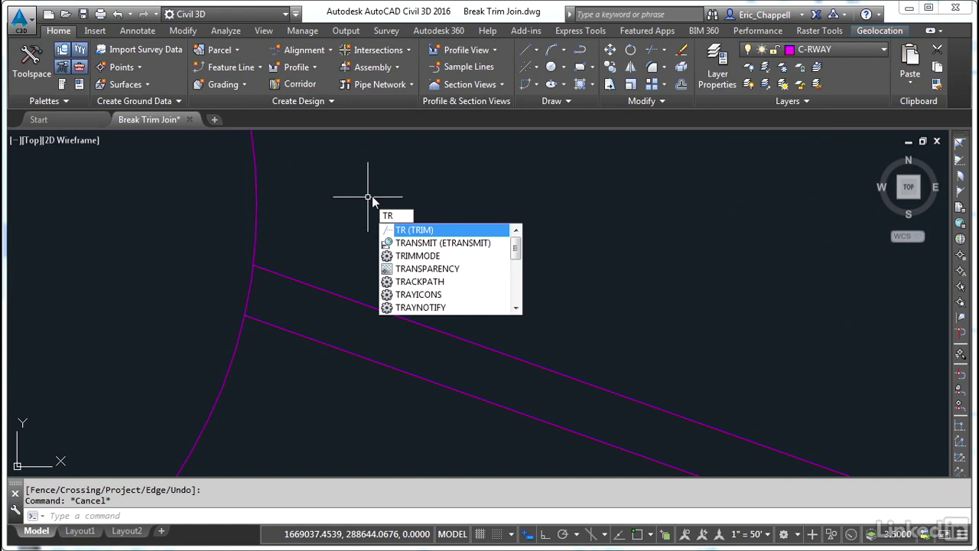
key("Return")
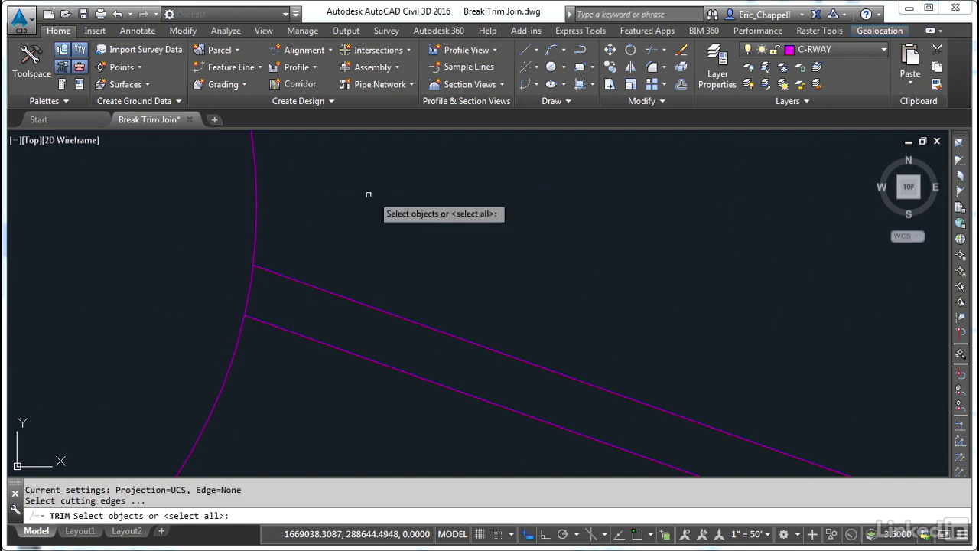
left_click(334, 293)
left_click(318, 336)
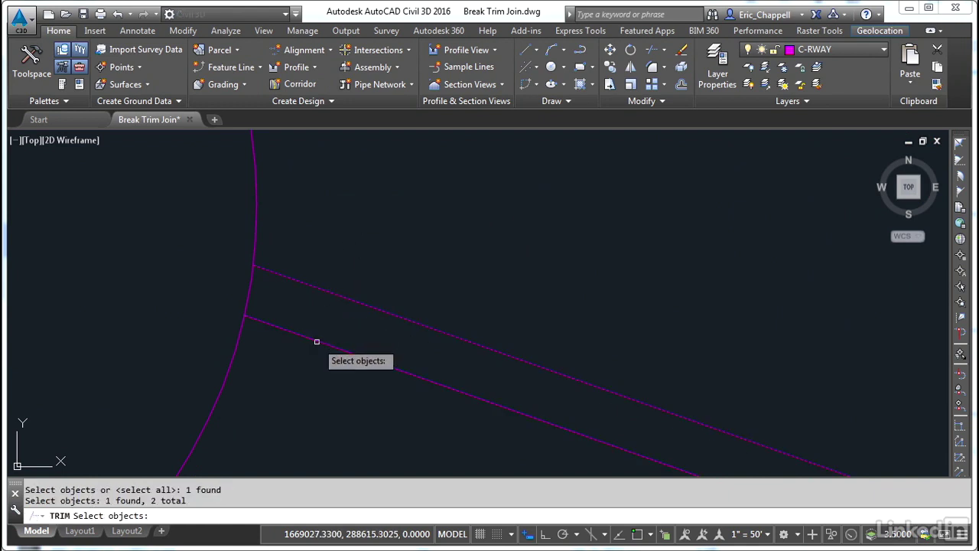
key("Return")
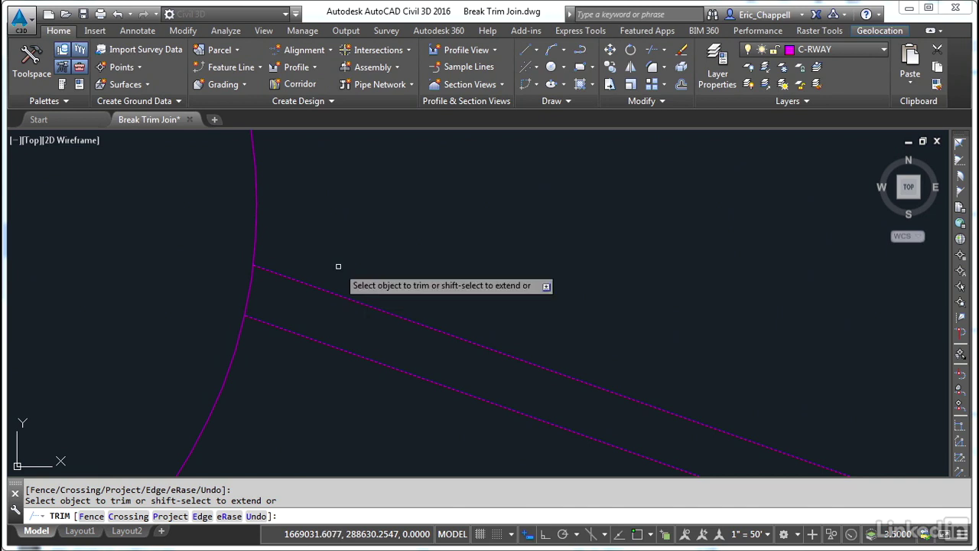
key("Escape")
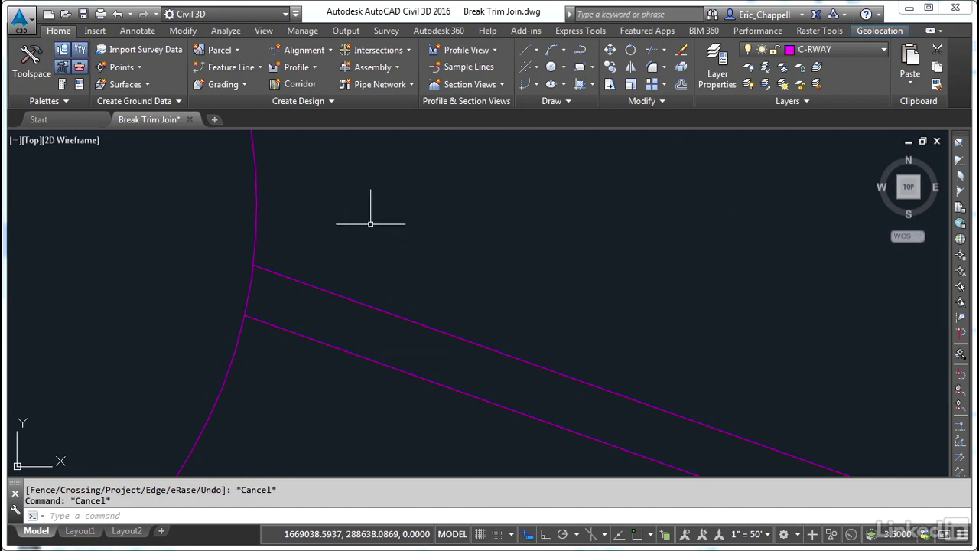
- Trim the cul-de-sac arc between the two parallel lines with the feature-line Trim tool, using both lines as cutting edges
left_click(256, 193)
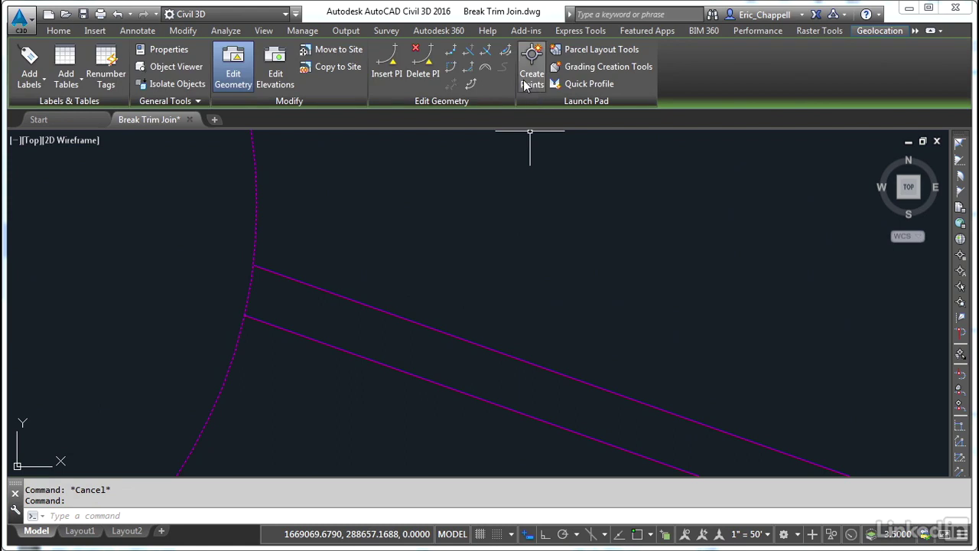
left_click(465, 54)
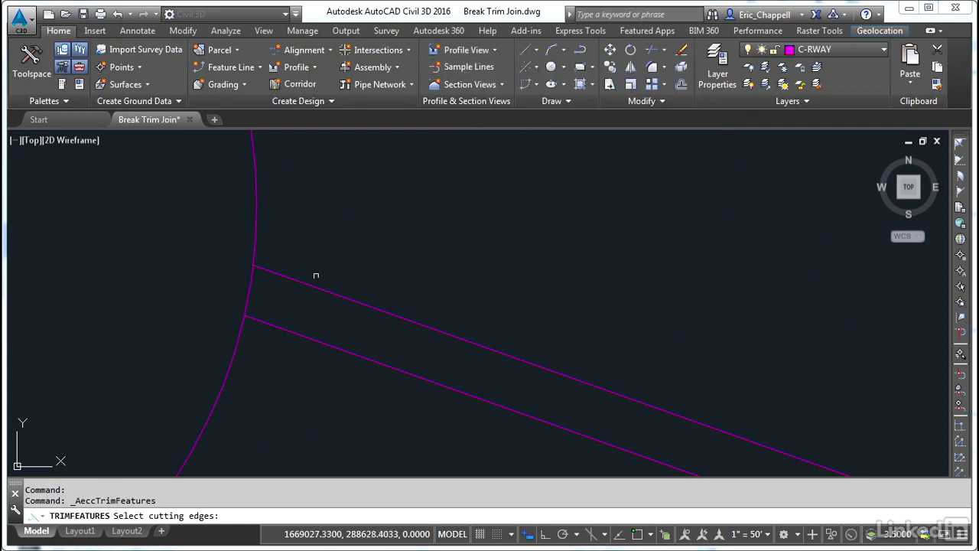
left_click(316, 287)
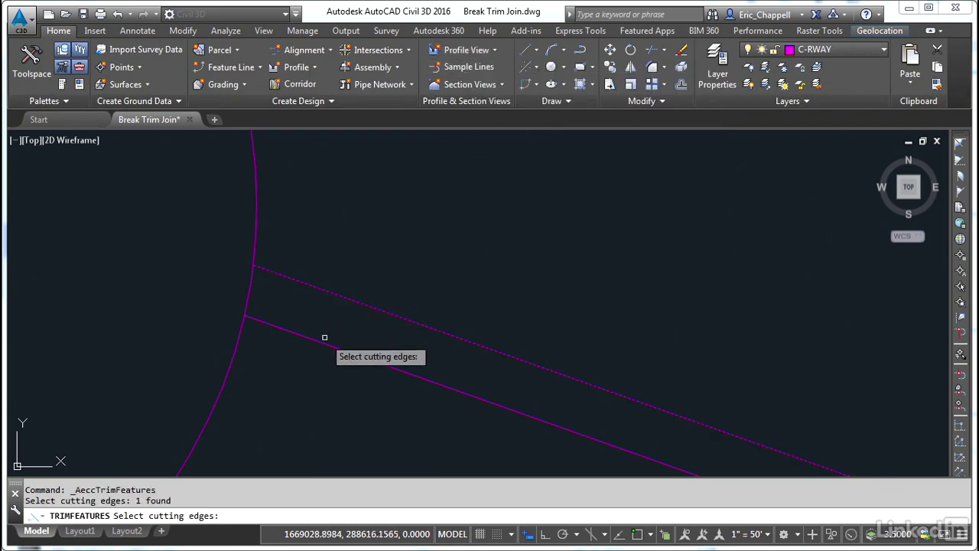
left_click(325, 336)
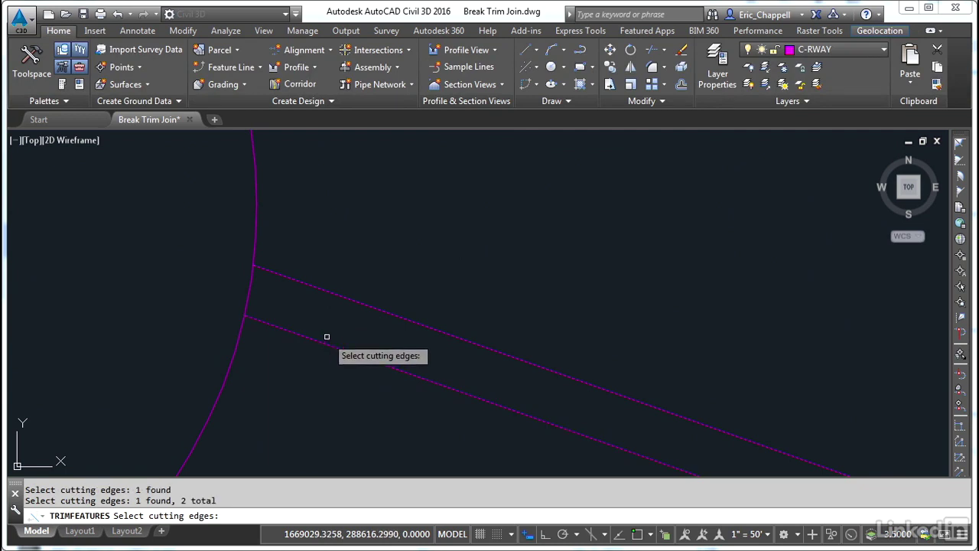
key("Return")
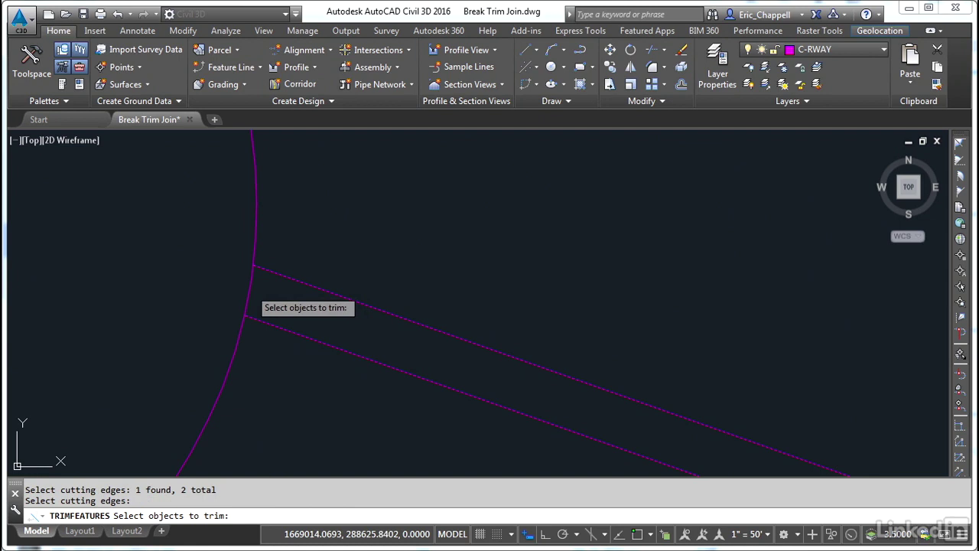
left_click(250, 295)
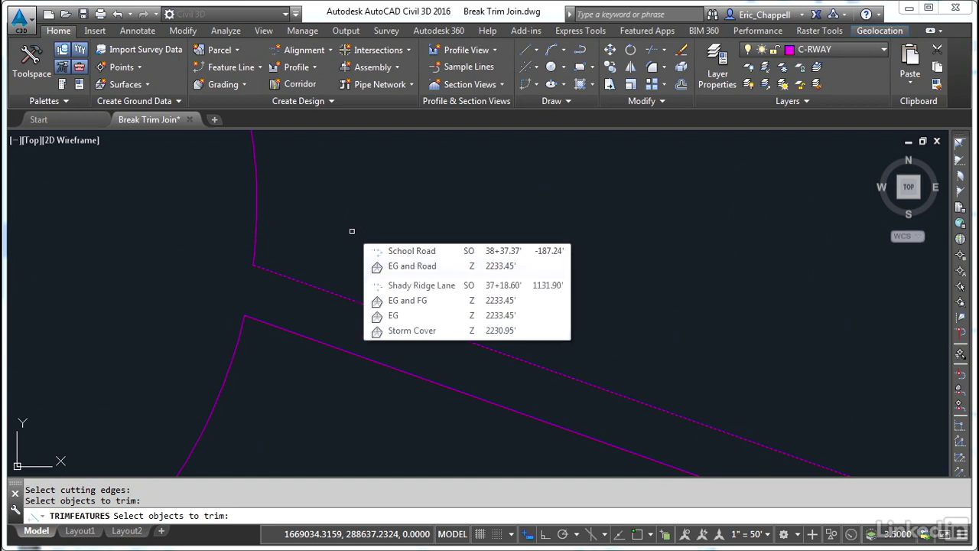
key("Escape")
key("Escape")
scroll(385, 246, "down", 2)
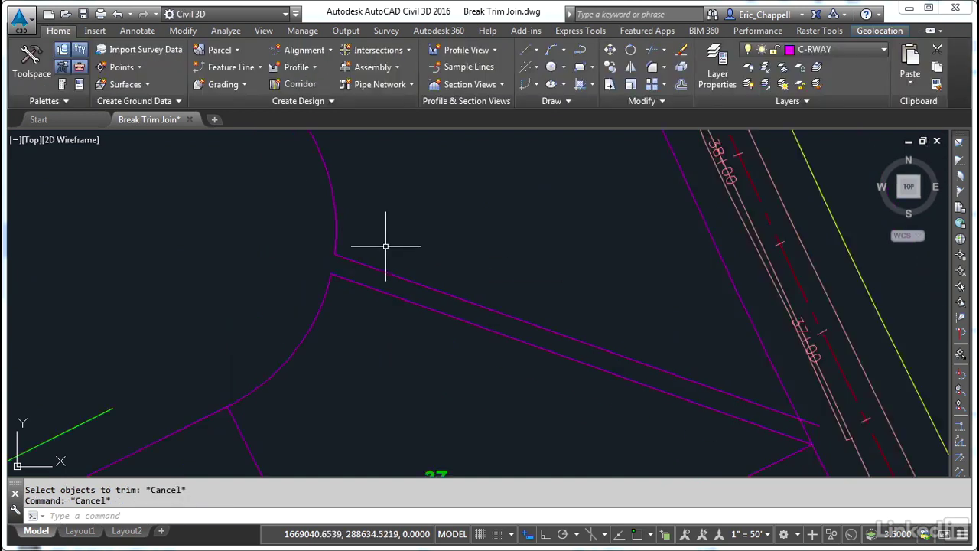
scroll(385, 246, "down", 3)
middle_click_drag(403, 228, 349, 278)
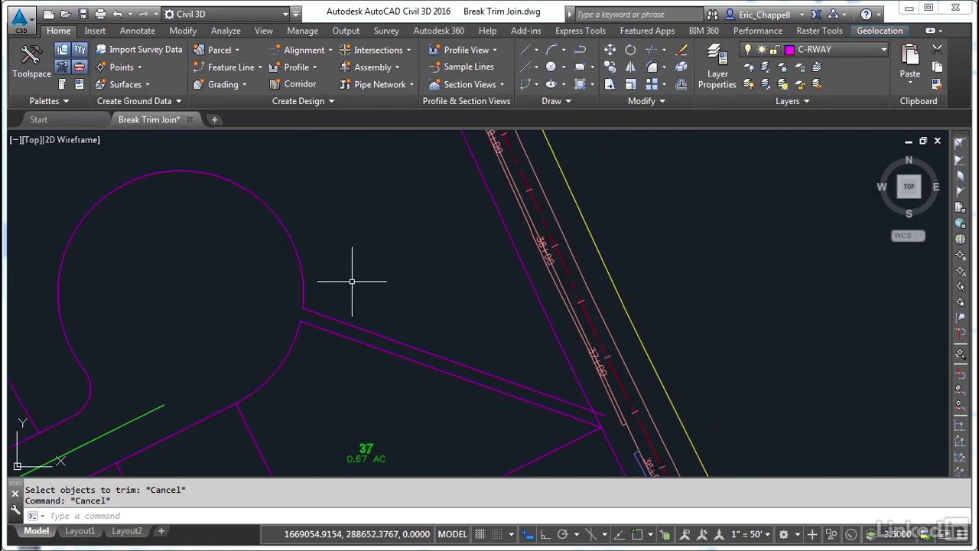
scroll(353, 280, "down", 2)
scroll(329, 312, "up", 5)
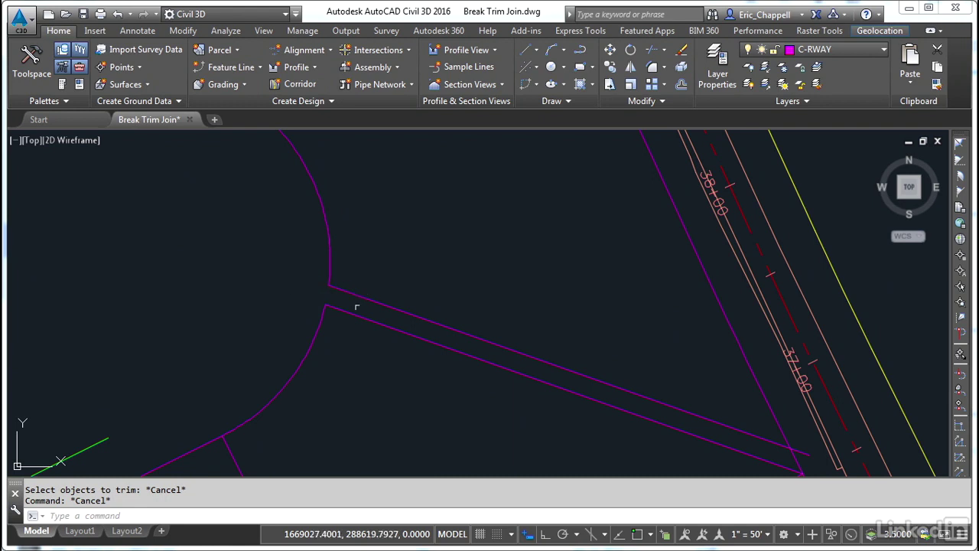
- Join the cul-de-sac parcel line to the upper line of the narrow strip with the feature-line Join tool
middle_click_drag(728, 431, 583, 378)
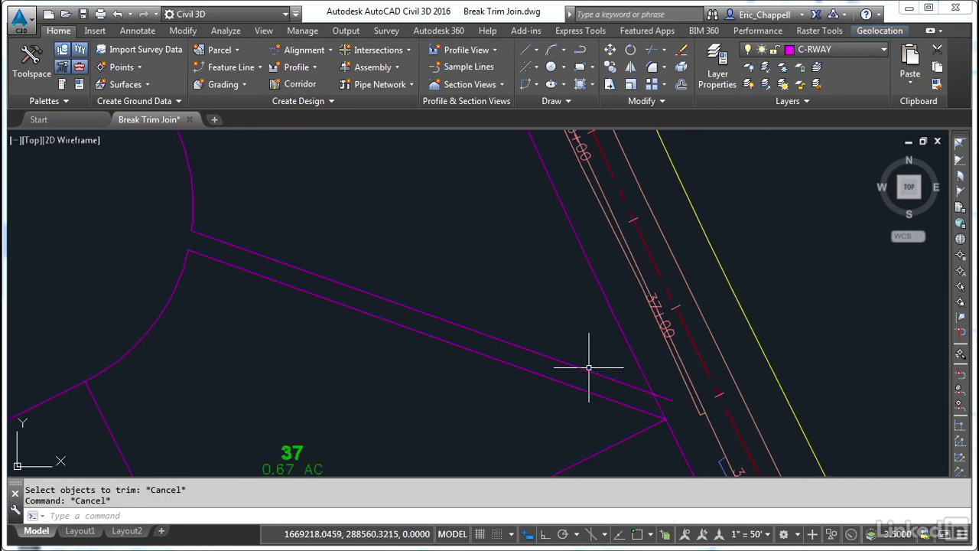
left_click(321, 277)
scroll(309, 327, "down", 2)
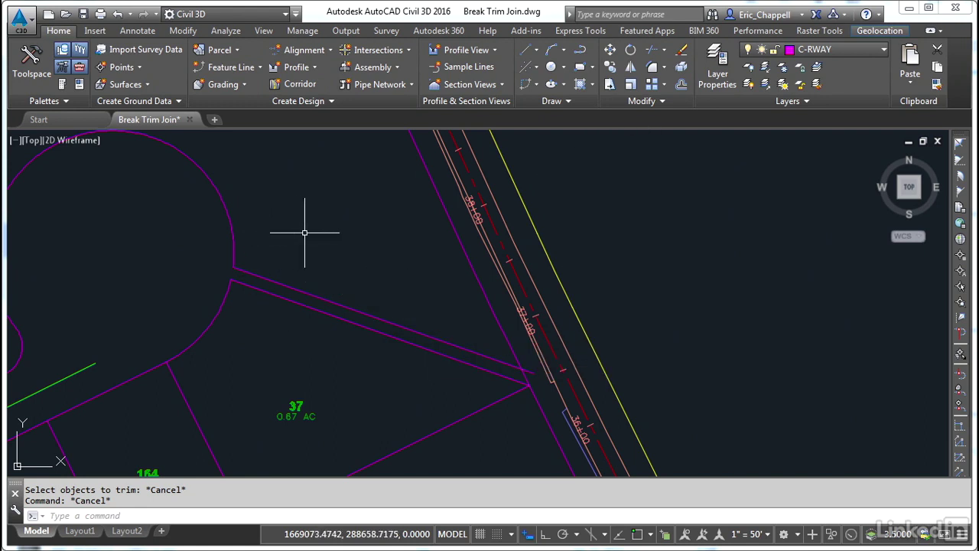
mouse_move(304, 231)
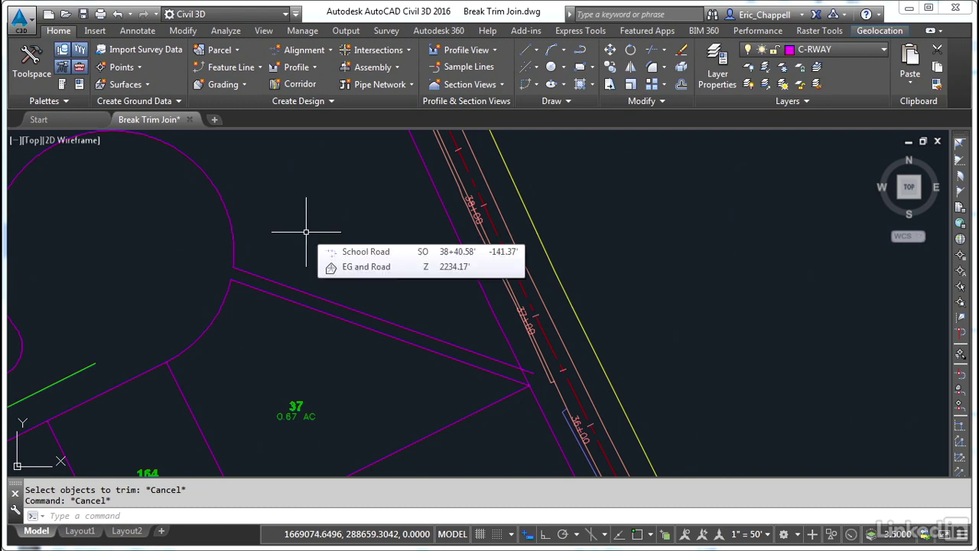
left_click(230, 218)
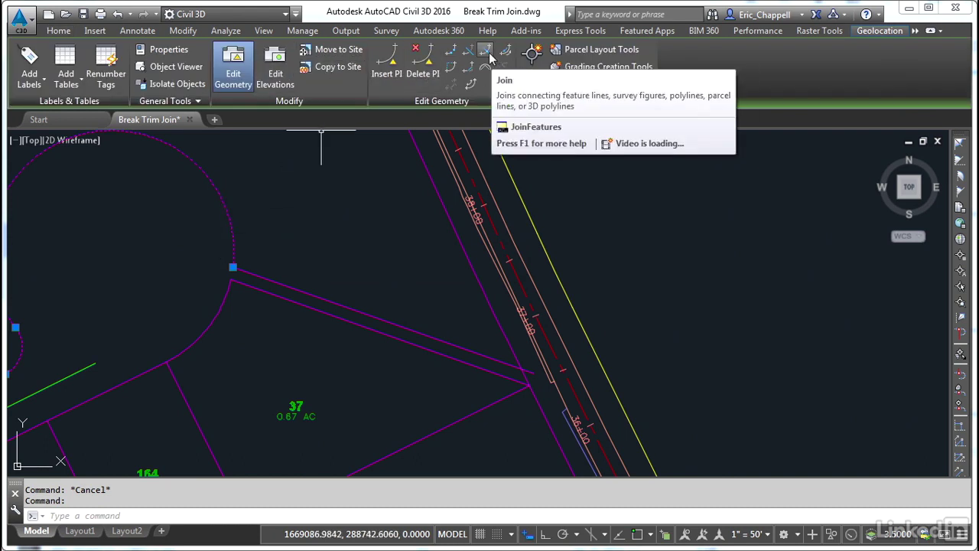
left_click(489, 56)
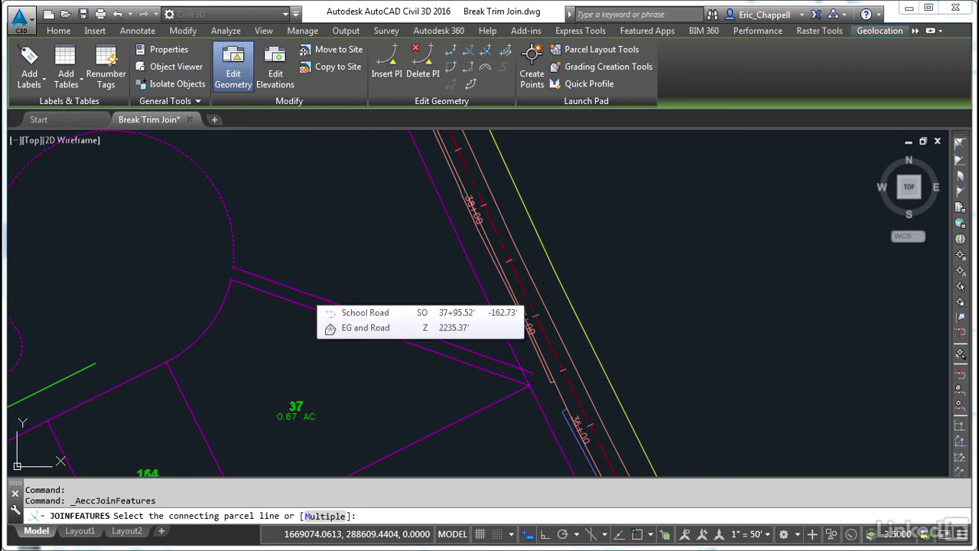
left_click(318, 298)
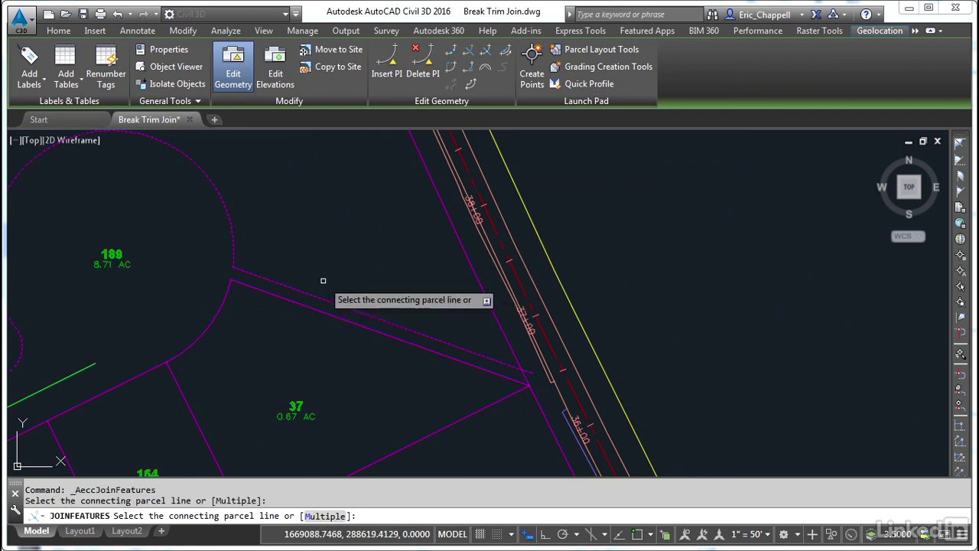
left_click(322, 281)
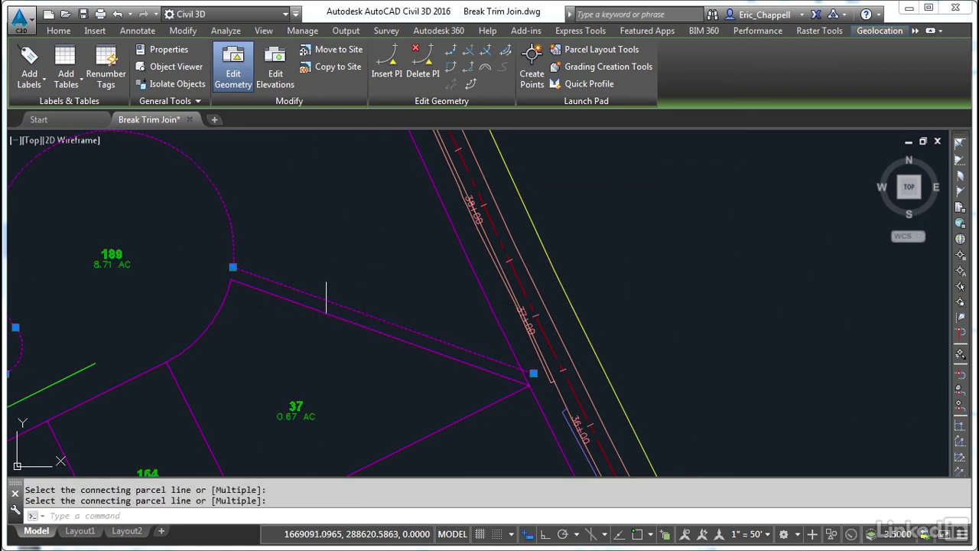
middle_click_drag(158, 321, 188, 368)
key("Escape")
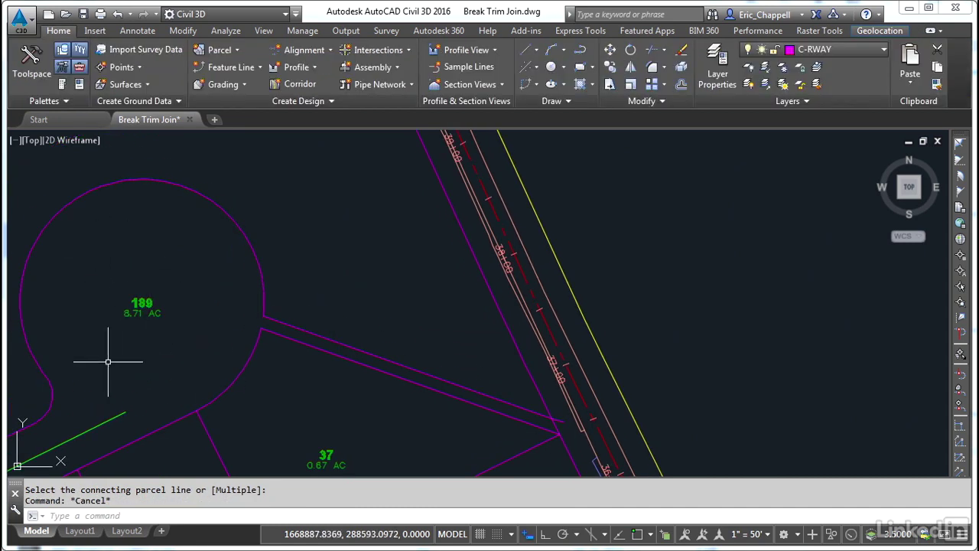
- Stretch the upper strip line's overshooting end back to its intersection with the road right-of-way line
scroll(314, 362, "down", 2)
middle_click_drag(314, 361, 314, 452)
middle_click_drag(175, 197, 223, 241)
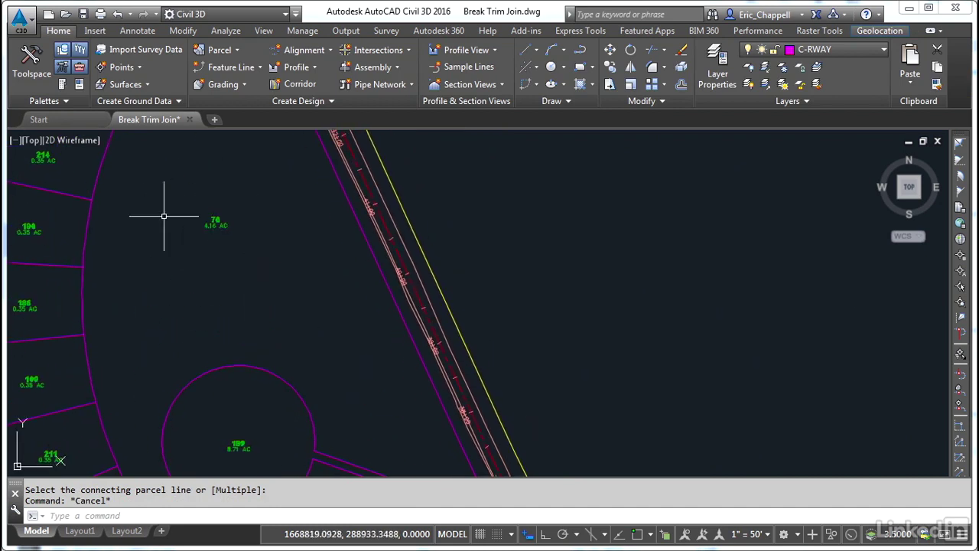
mouse_move(237, 264)
middle_mouse_down()
mouse_move(229, 210)
mouse_move(197, 167)
middle_mouse_up()
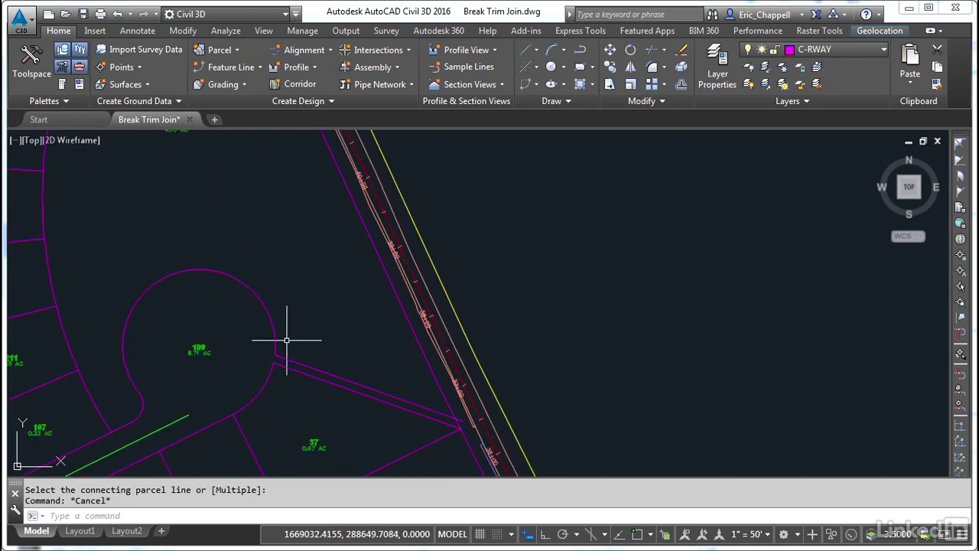
middle_click_drag(334, 426, 337, 372)
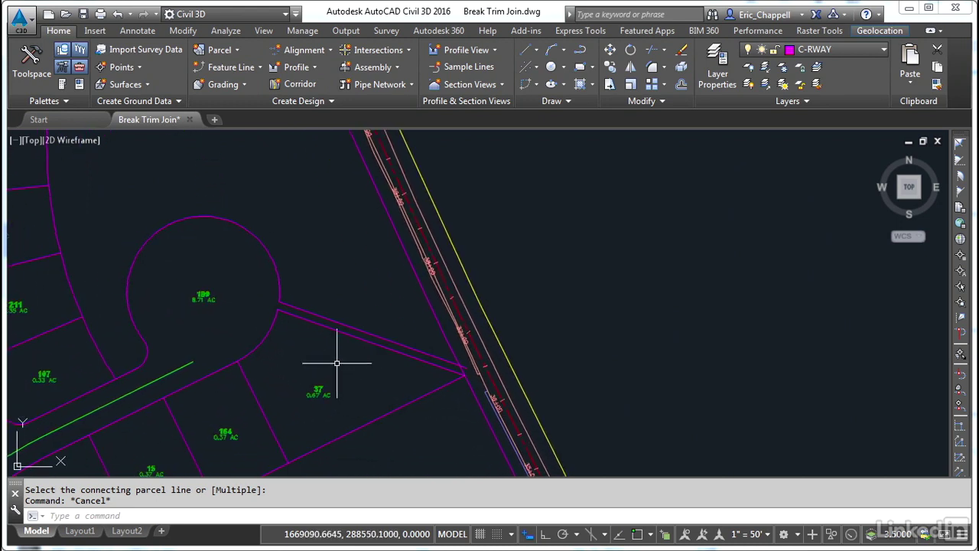
scroll(336, 363, "up", 2)
middle_click_drag(474, 379, 274, 395)
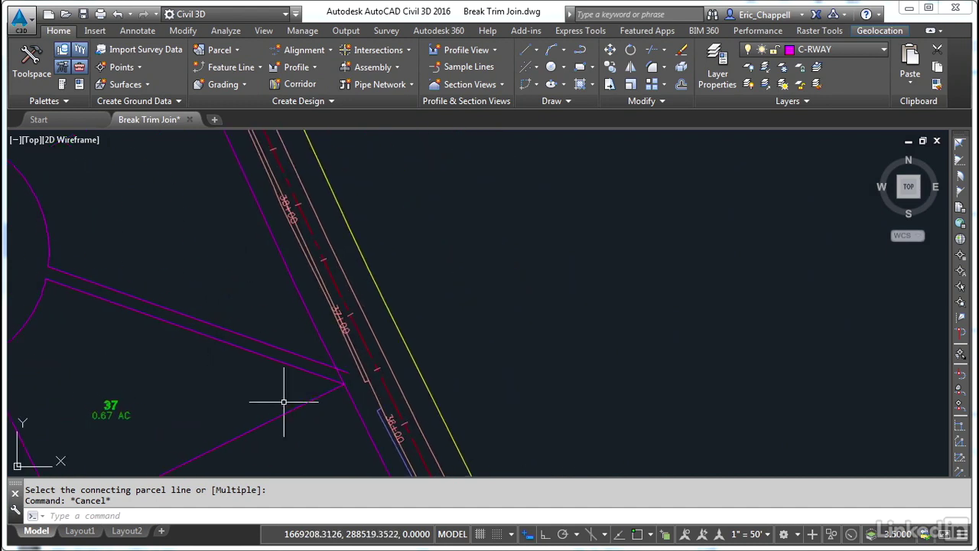
scroll(342, 369, "up", 4)
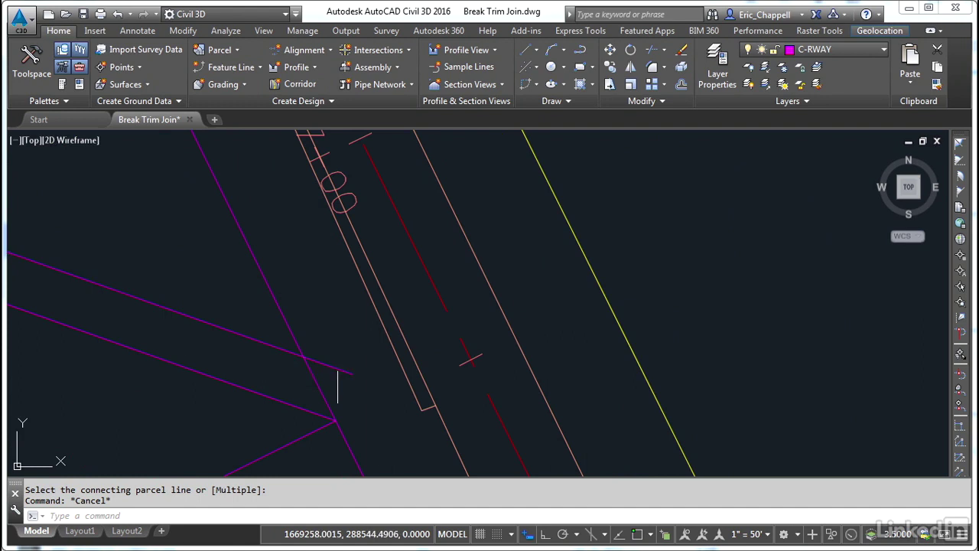
left_click(338, 368)
left_click(351, 373)
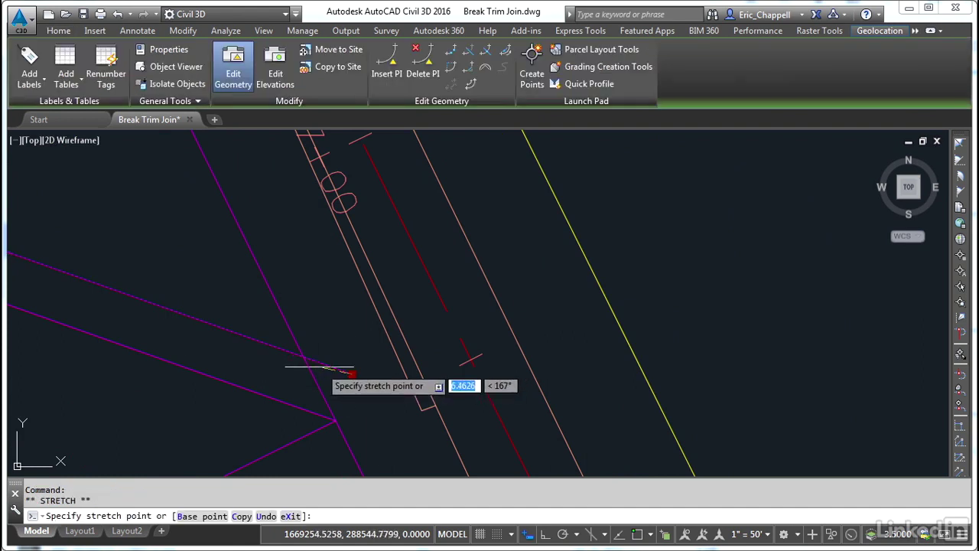
right_click(302, 358, "shift")
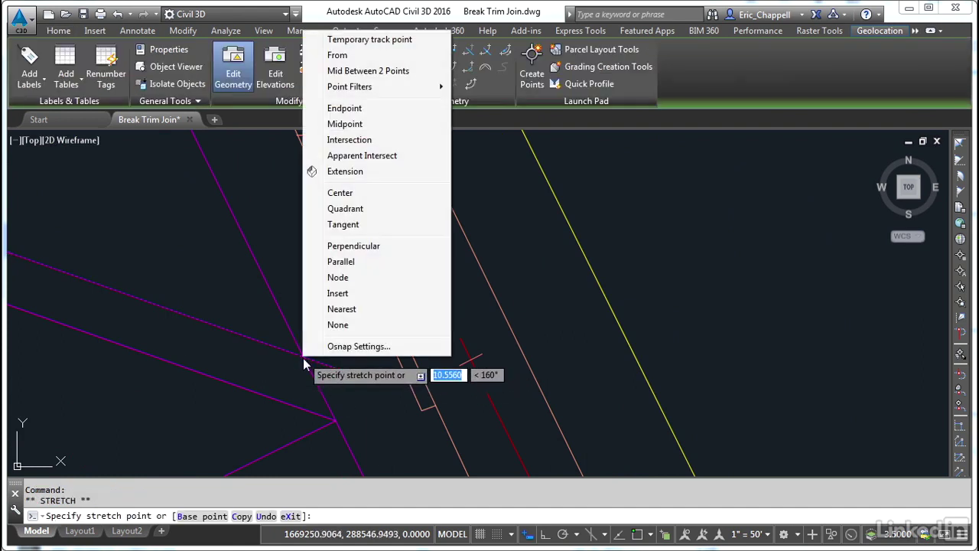
left_click(345, 140)
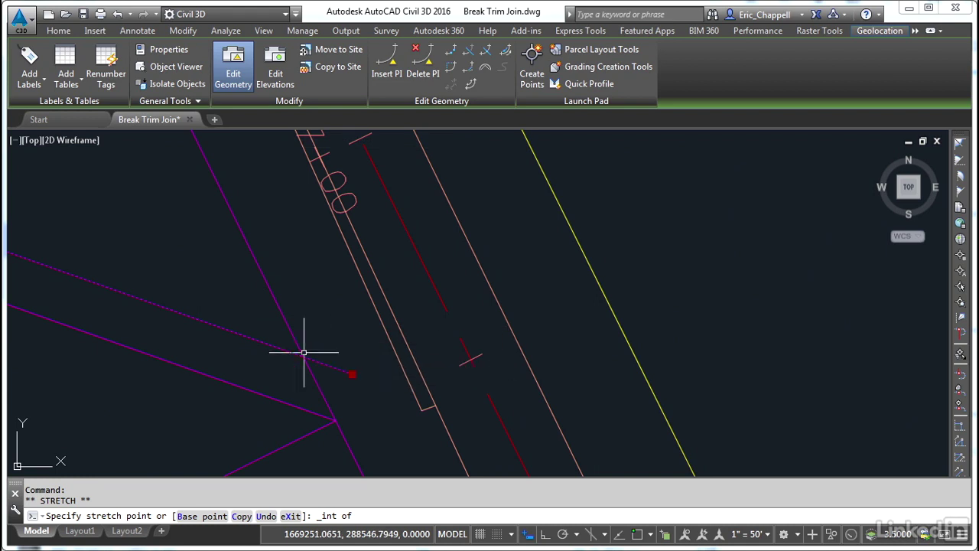
key("Escape")
- Select the cul-de-sac parcel line to inspect the extent of the joined geometry, and clear the selection
scroll(268, 367, "down", 2)
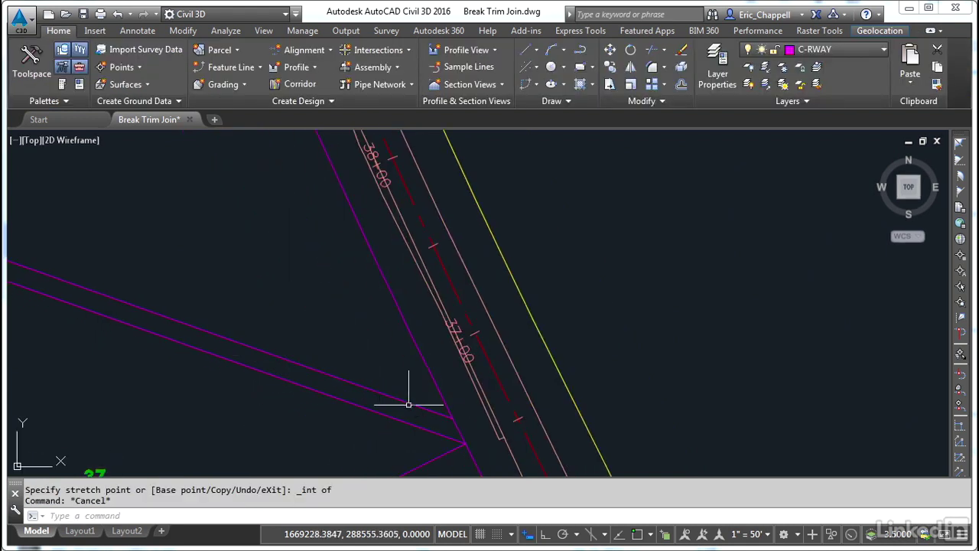
scroll(392, 418, "down", 3)
scroll(444, 358, "up", 1)
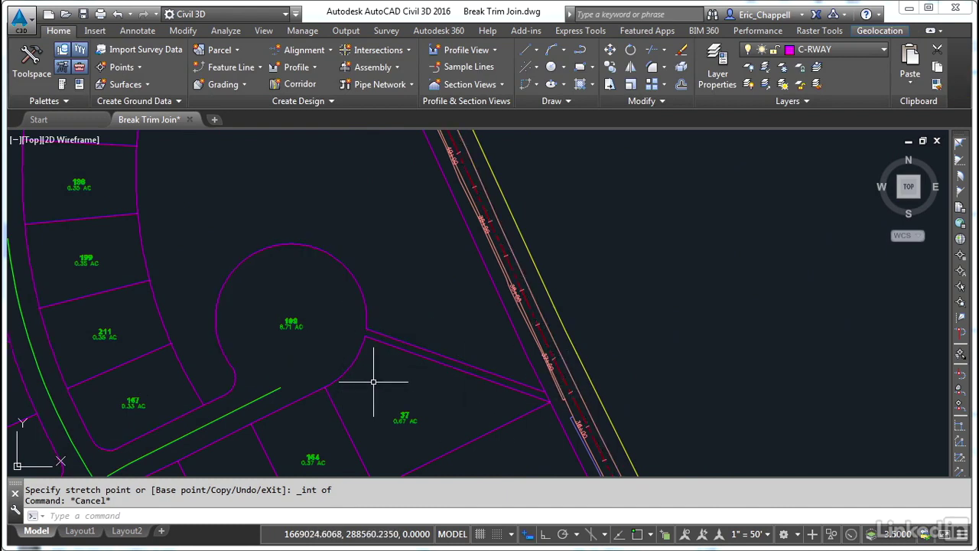
left_click(314, 243)
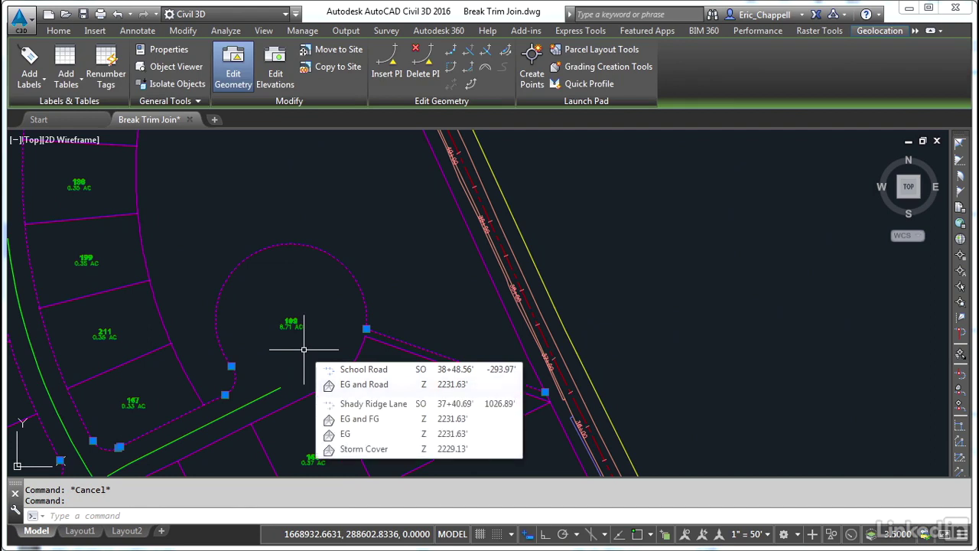
key("Escape")
- Try to break the upper-right part of the cul-de-sac arc with the standard BREAK command
type("b")
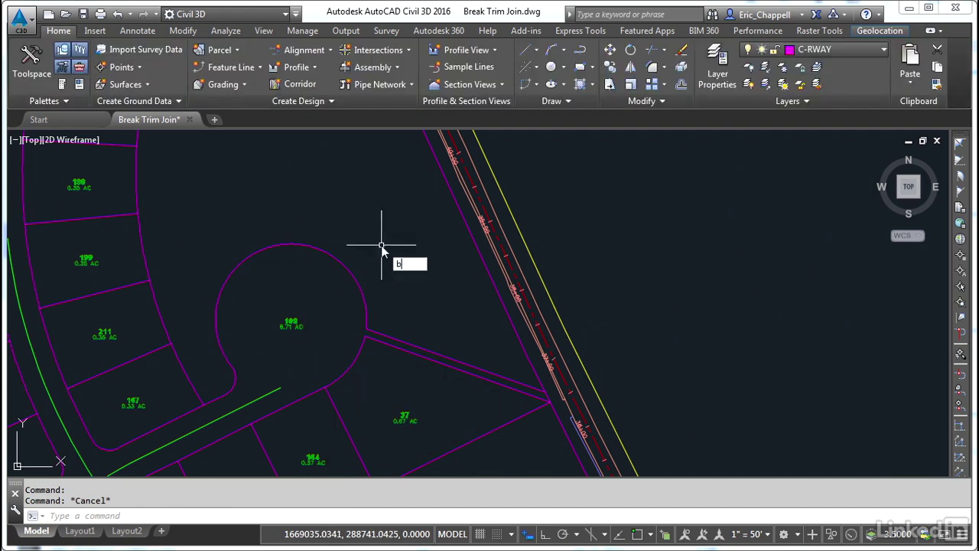
type("reak")
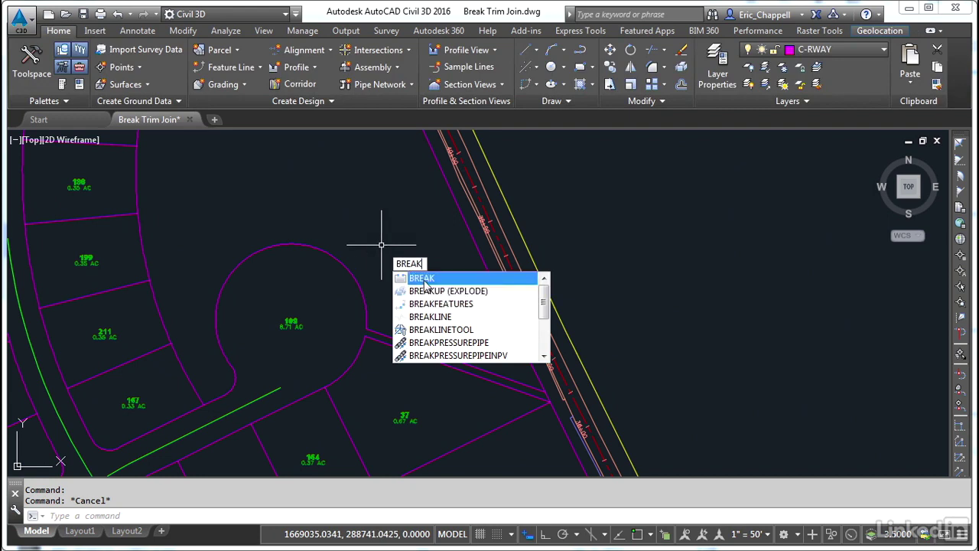
key("Return")
left_click(353, 266)
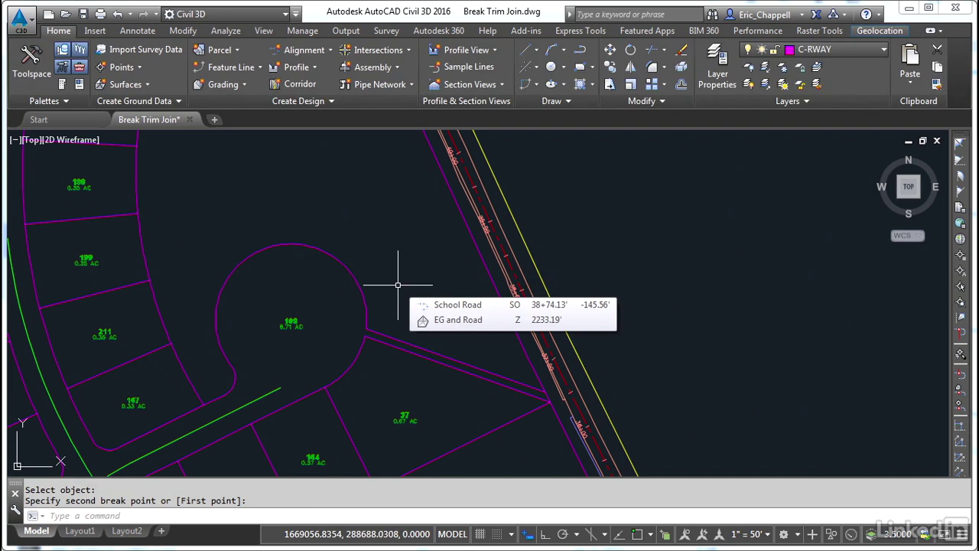
key("Escape")
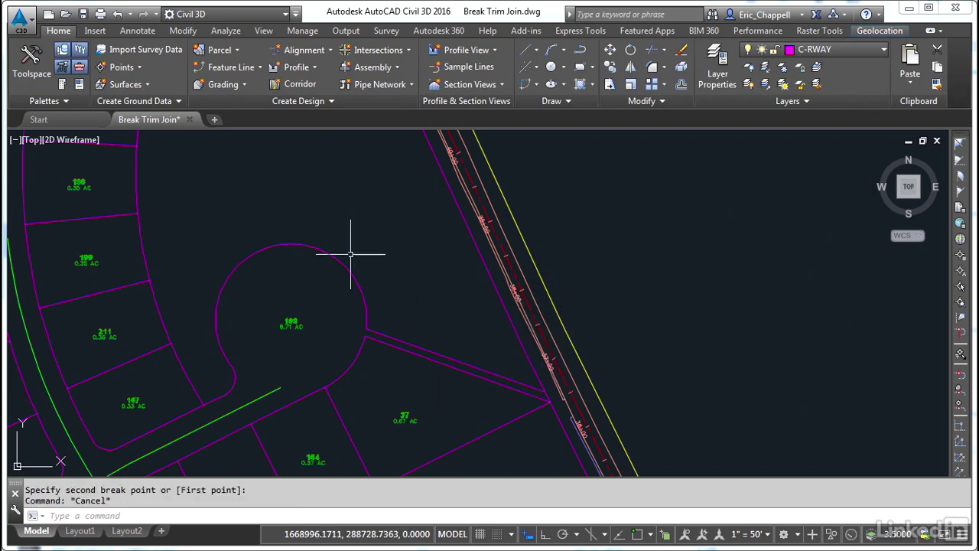
- Break a small gap in the upper-right part of the cul-de-sac arc with the feature-line Break tool, and undo the break
left_click(342, 263)
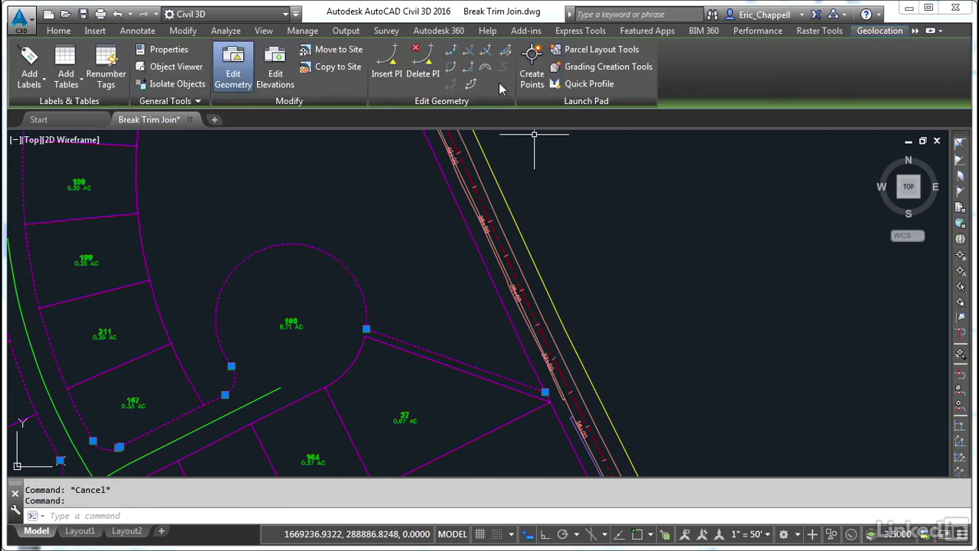
left_click(467, 50)
left_click(331, 247)
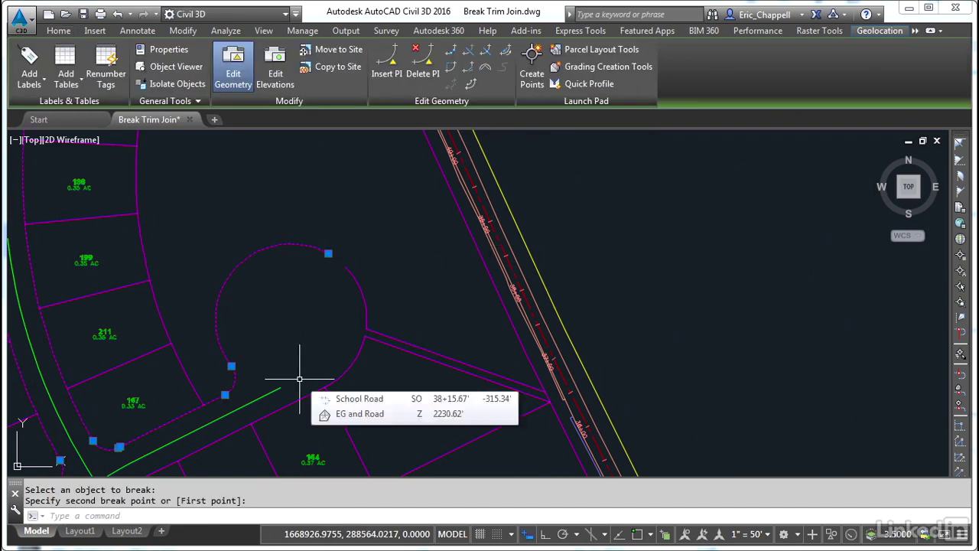
key("Escape")
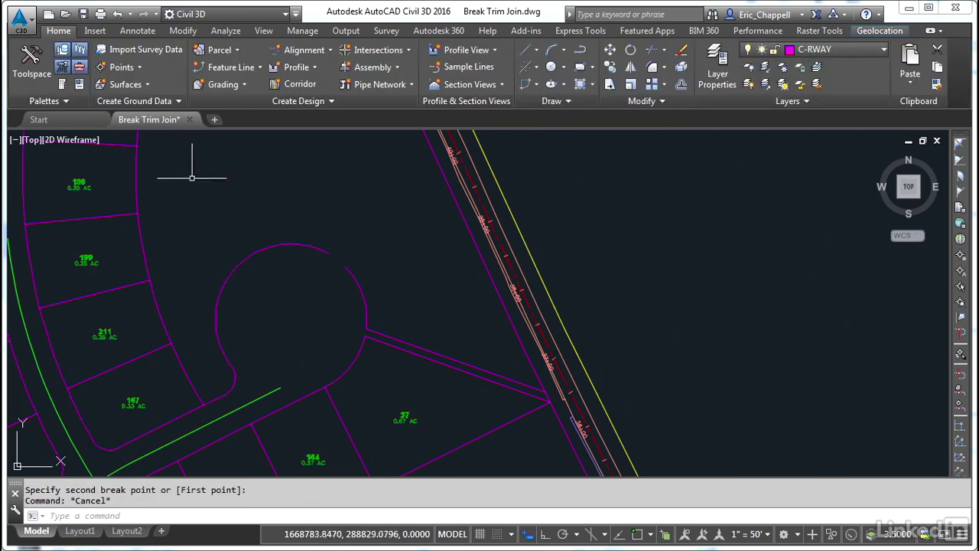
key("ctrl+z")
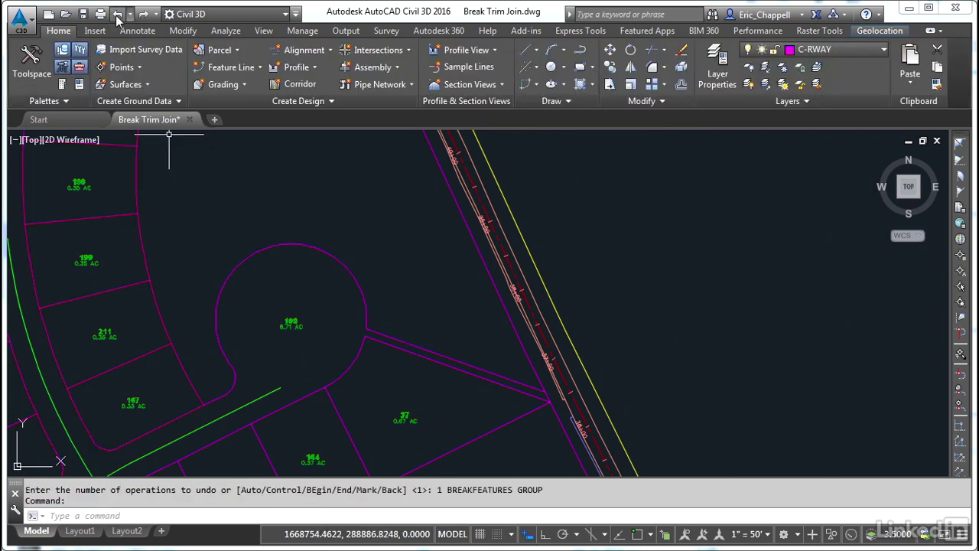